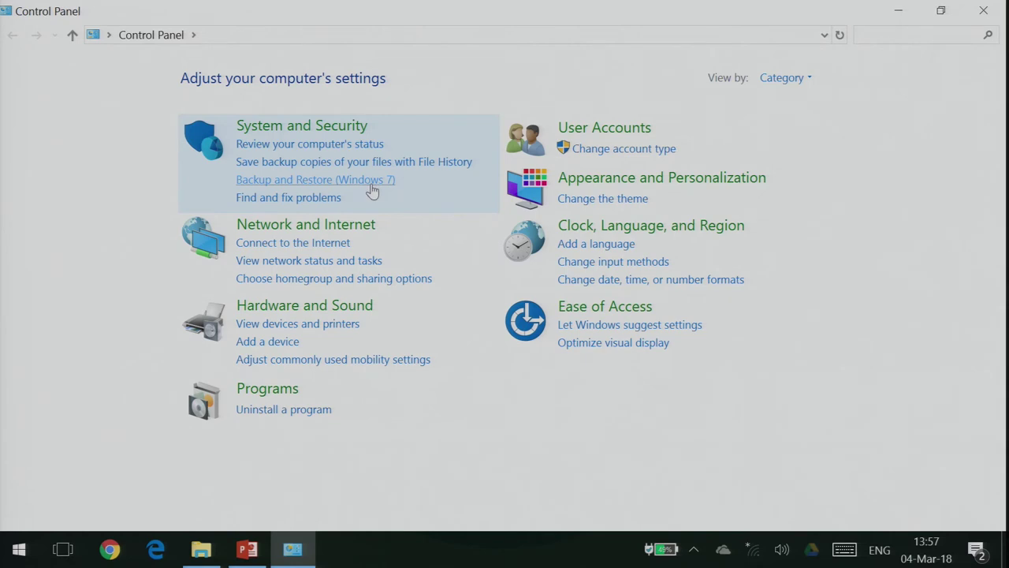
Open Backup and Restore (Windows 7), go to backup space management, and browse the contents of the MyWork (F:) backup location
{"action": "left_click", "coordinate": [372, 182]}
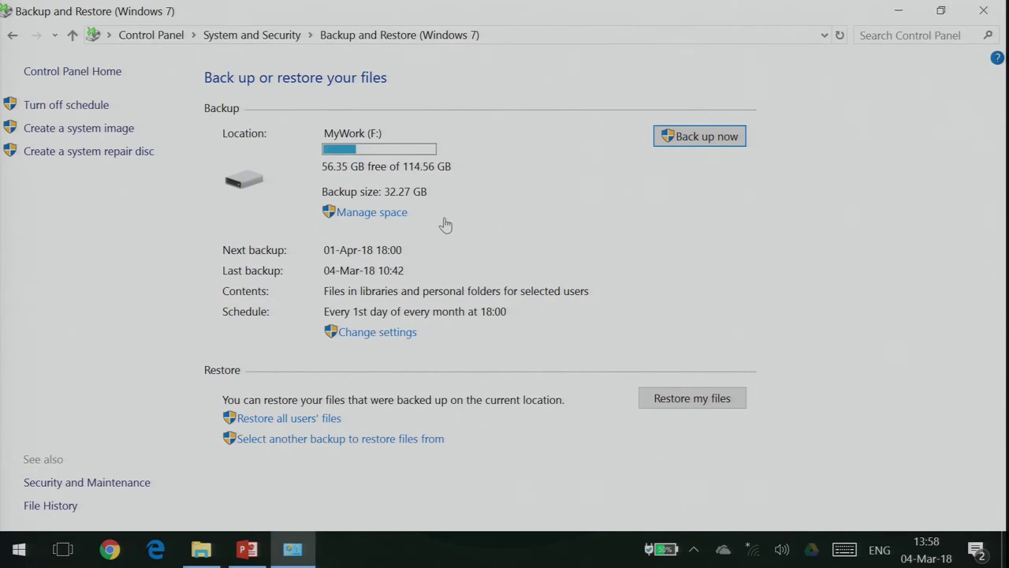
{"action": "left_click", "coordinate": [381, 216]}
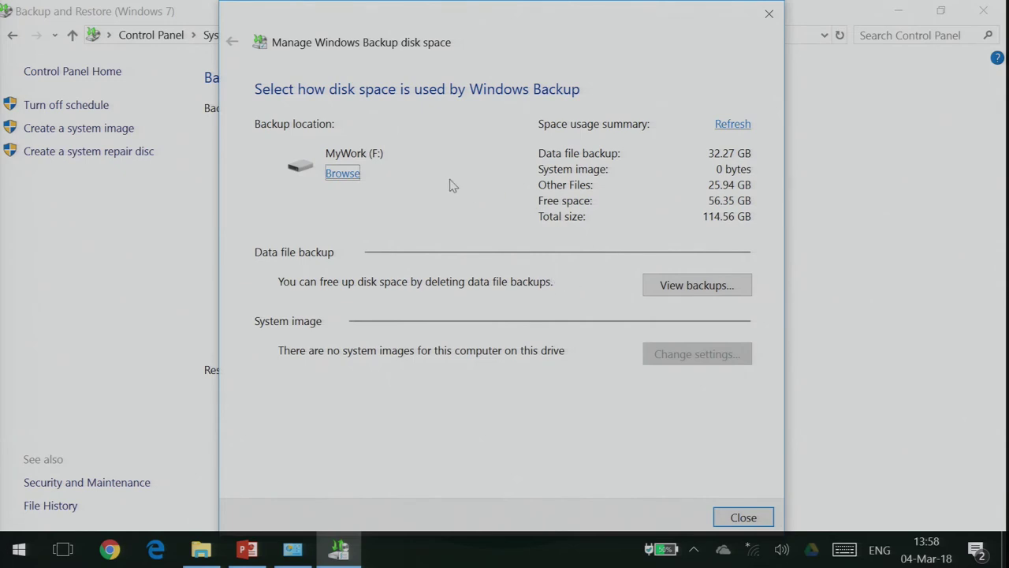
{"action": "left_click", "coordinate": [345, 174]}
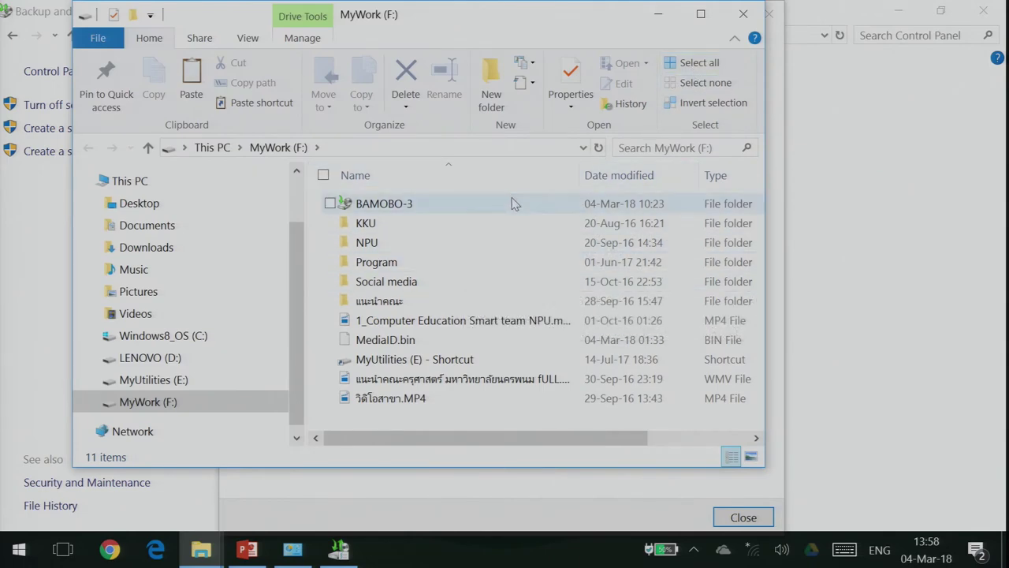
{"action": "left_click", "coordinate": [743, 14]}
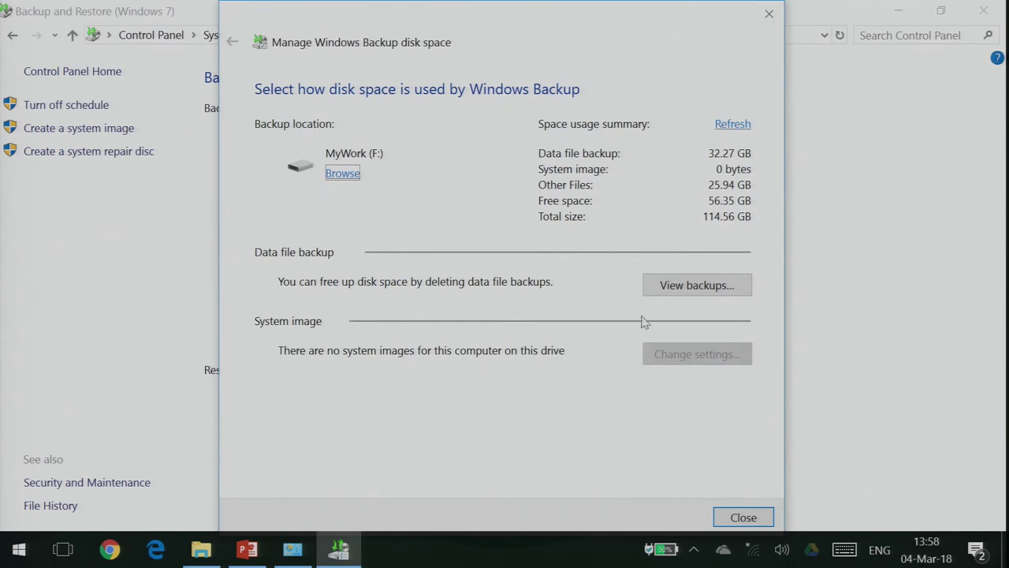
View the list of data file backup periods stored on MyWork (F:), and leave backup space management
{"action": "left_click", "coordinate": [695, 293]}
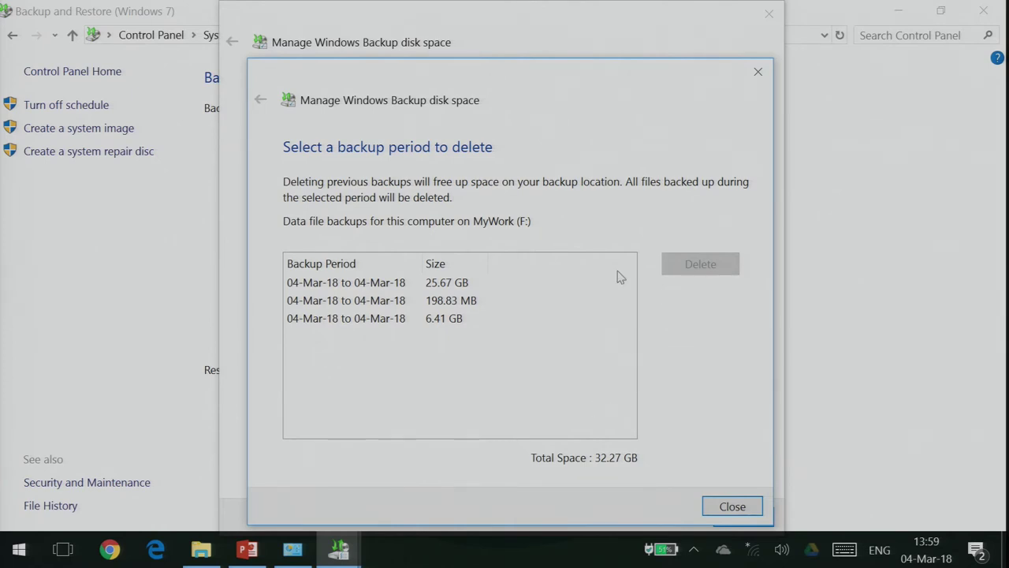
{"action": "left_click", "coordinate": [747, 507]}
{"action": "left_click", "coordinate": [764, 517]}
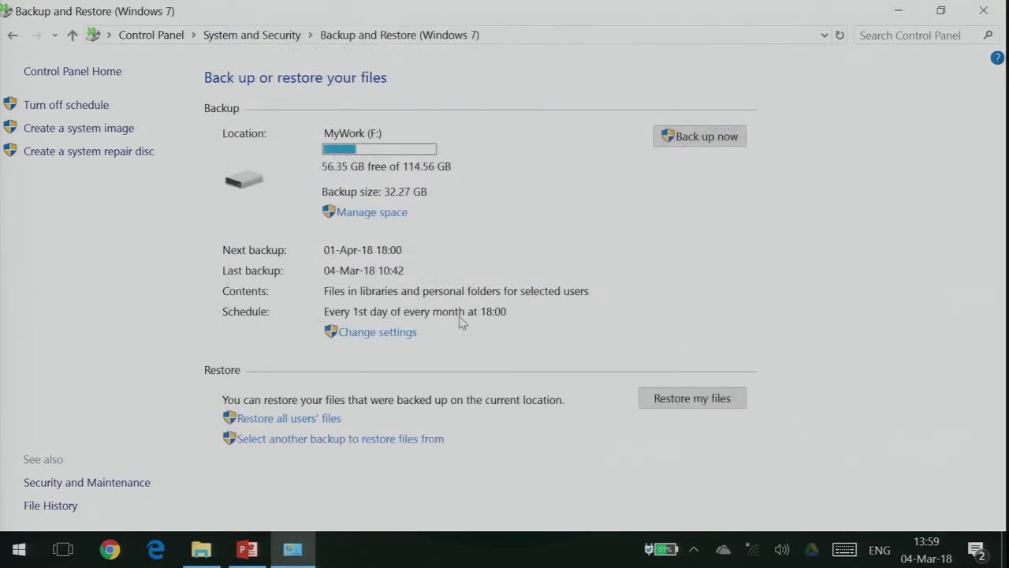
Change the backup settings, keeping MyWork (F:) as the destination and Let me choose for selecting the backup items
{"action": "left_click", "coordinate": [400, 336]}
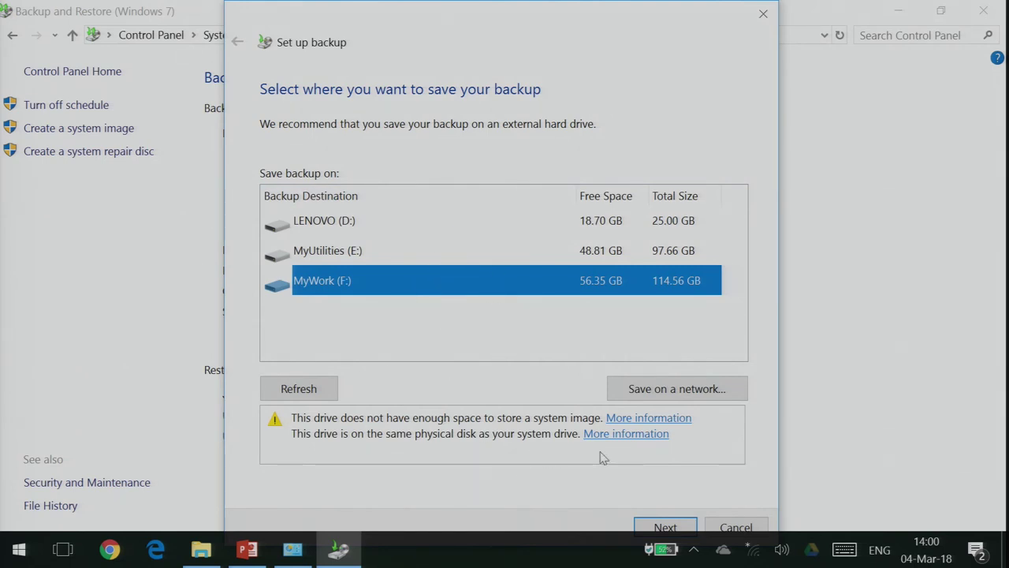
{"action": "left_click", "coordinate": [665, 527]}
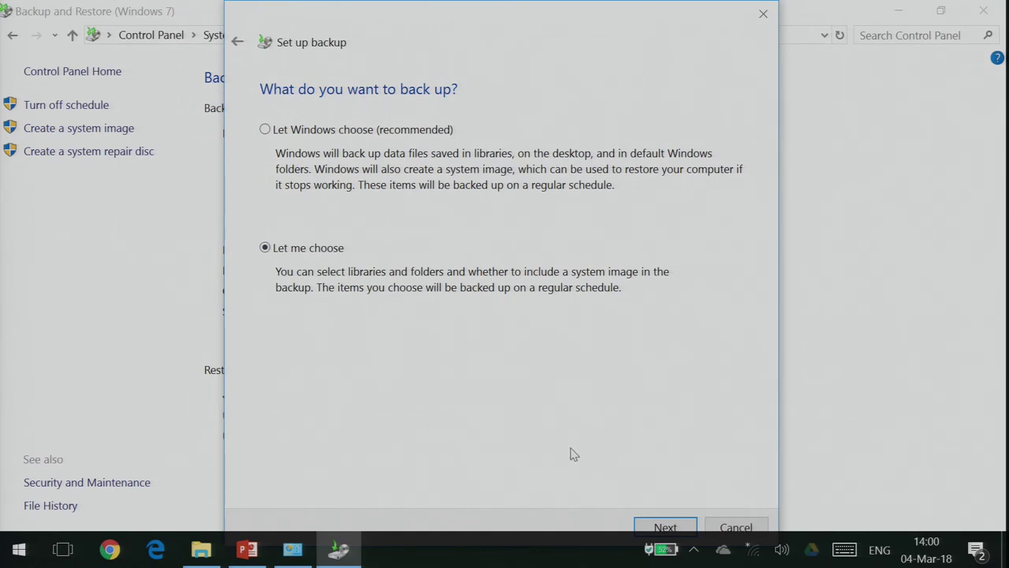
{"action": "left_click", "coordinate": [664, 526]}
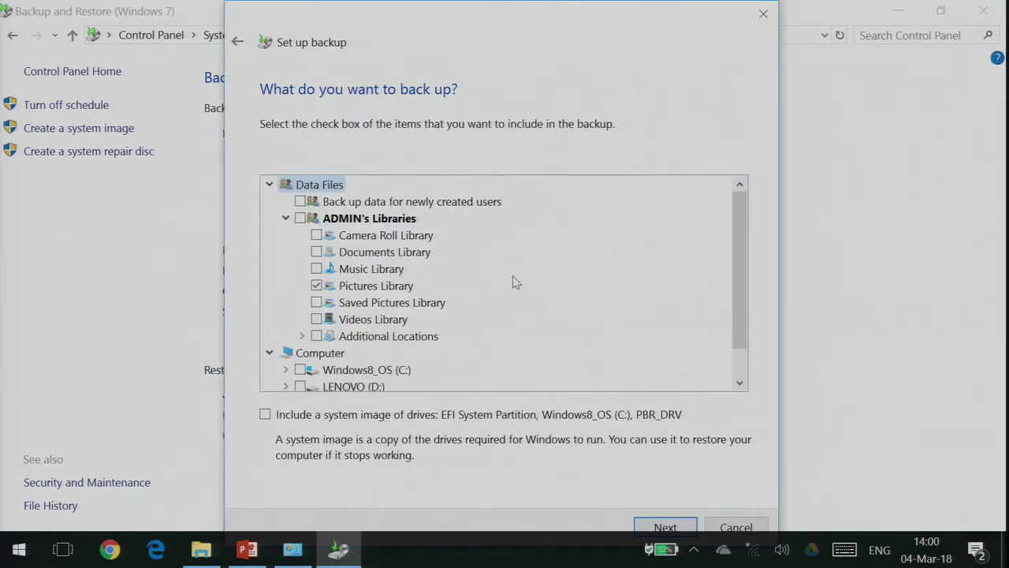
Exclude the Pictures Library from the backup, include the Videos Library instead, and proceed to the settings review
{"action": "scroll", "coordinate": [519, 278], "scroll_direction": "down", "scroll_amount": 1}
{"action": "scroll", "coordinate": [519, 278], "scroll_direction": "up", "scroll_amount": 1}
{"action": "scroll", "coordinate": [514, 295], "scroll_direction": "down", "scroll_amount": 1}
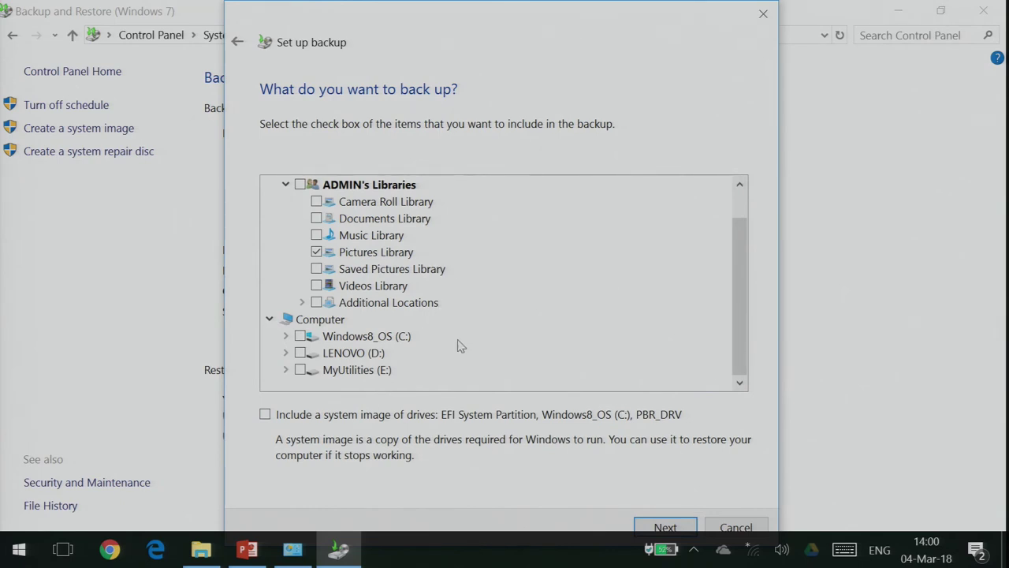
{"action": "left_click", "coordinate": [317, 253]}
{"action": "left_click", "coordinate": [316, 287]}
{"action": "left_click", "coordinate": [664, 526]}
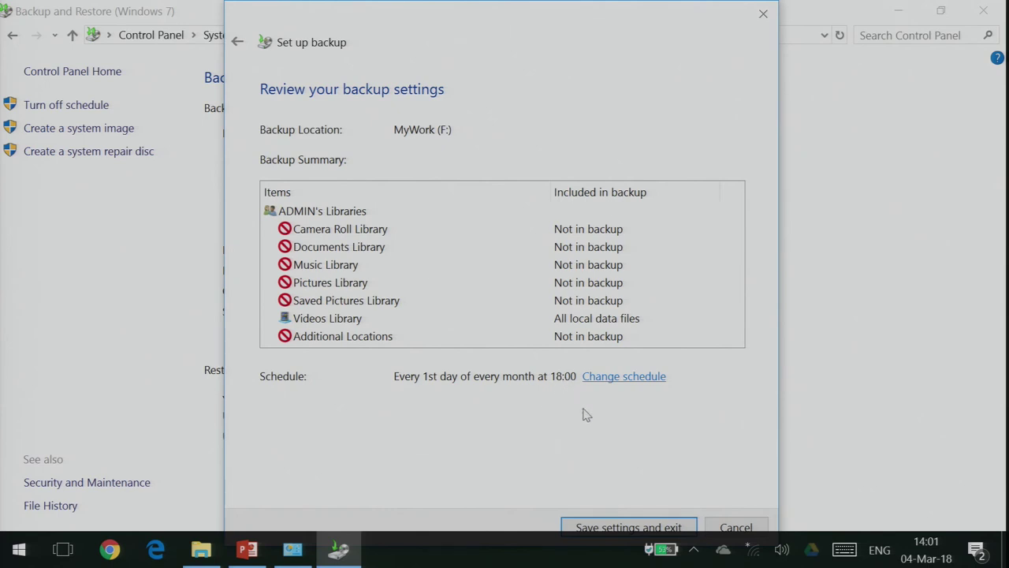
Check the schedule options, keep the backup running monthly on day 1 at 18:00, and save the backup settings
{"action": "left_click", "coordinate": [631, 378]}
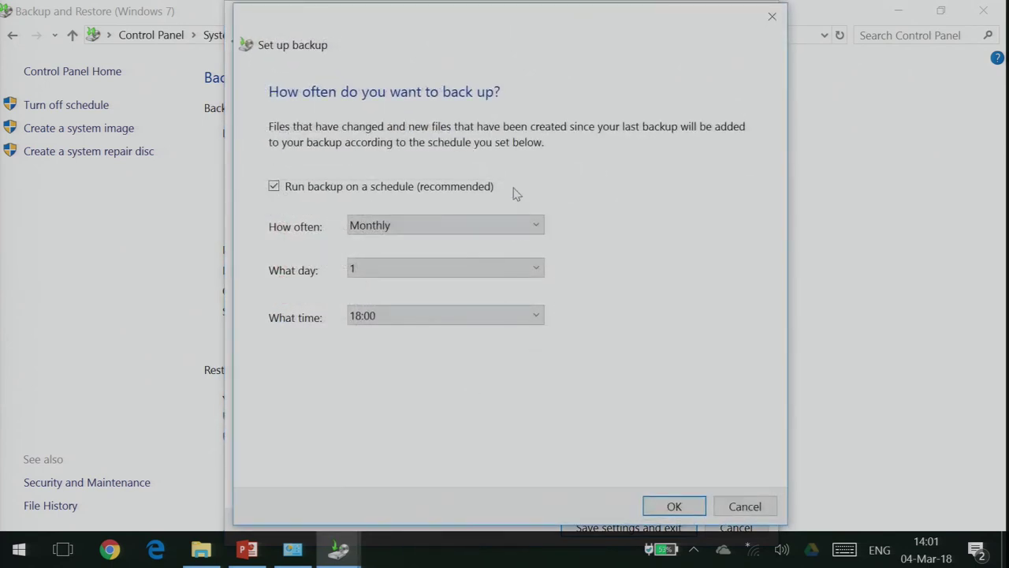
{"action": "left_click", "coordinate": [504, 226]}
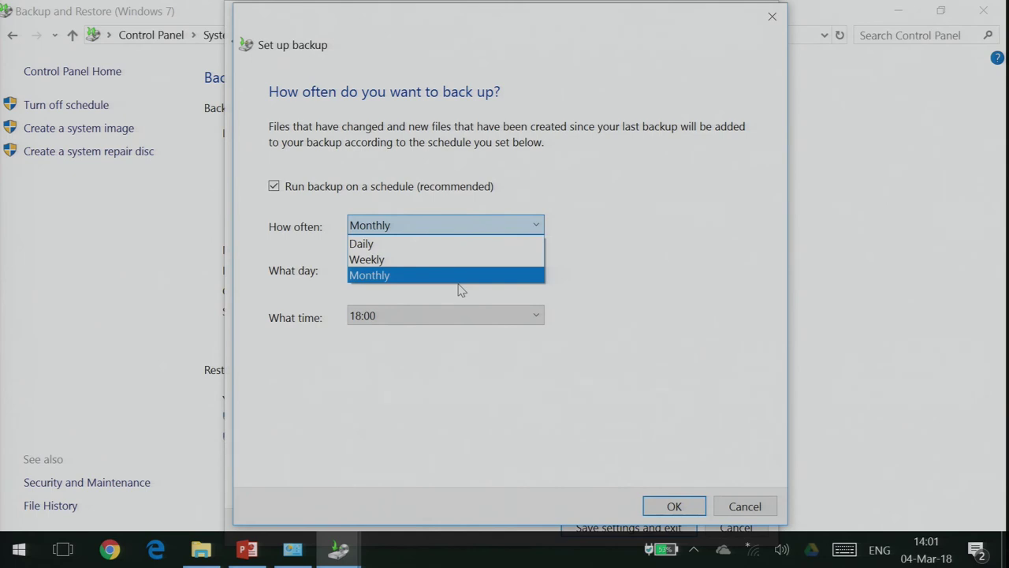
{"action": "left_click", "coordinate": [660, 281]}
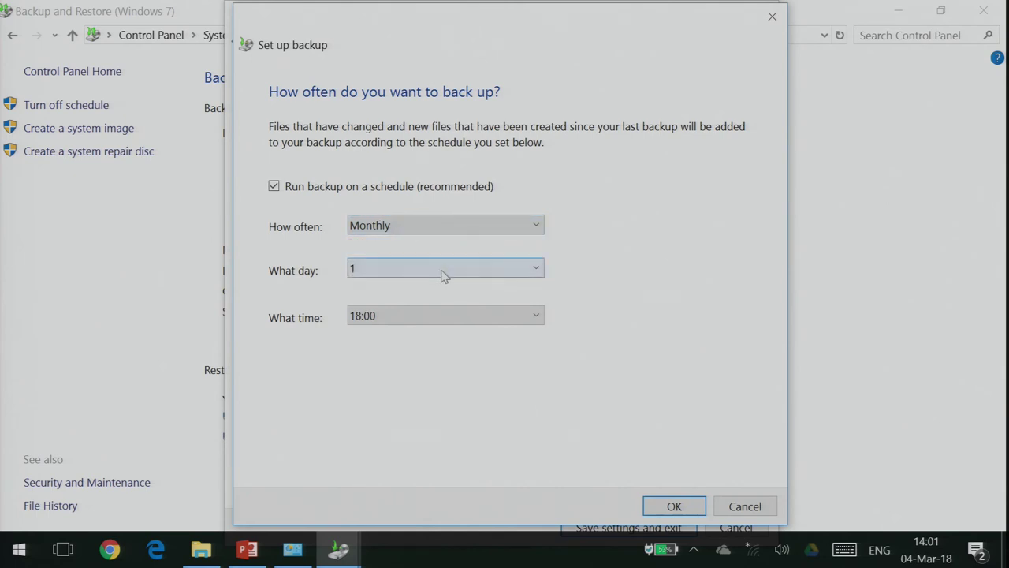
{"action": "left_click", "coordinate": [441, 276]}
{"action": "left_click", "coordinate": [692, 245]}
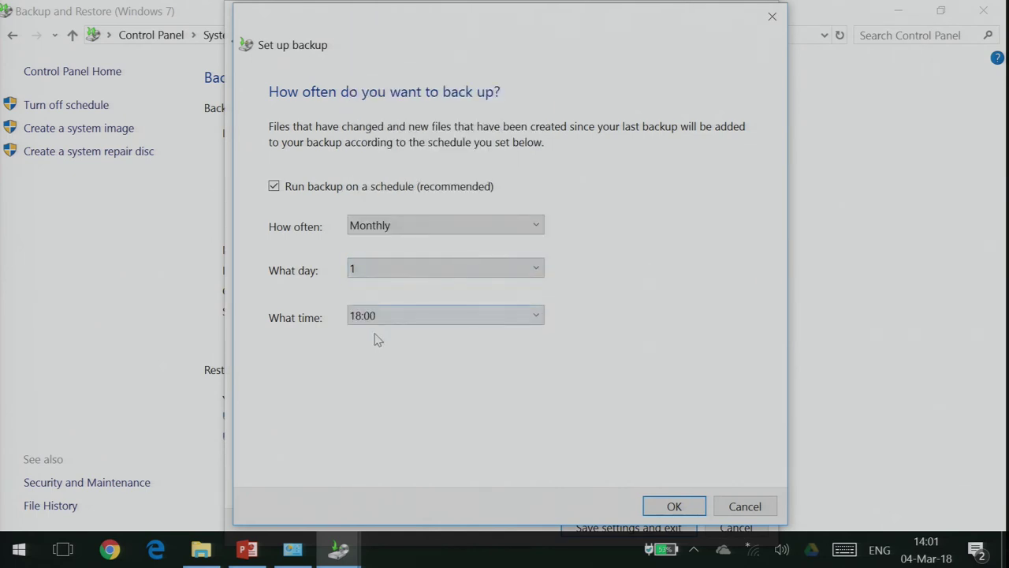
{"action": "left_click", "coordinate": [674, 506]}
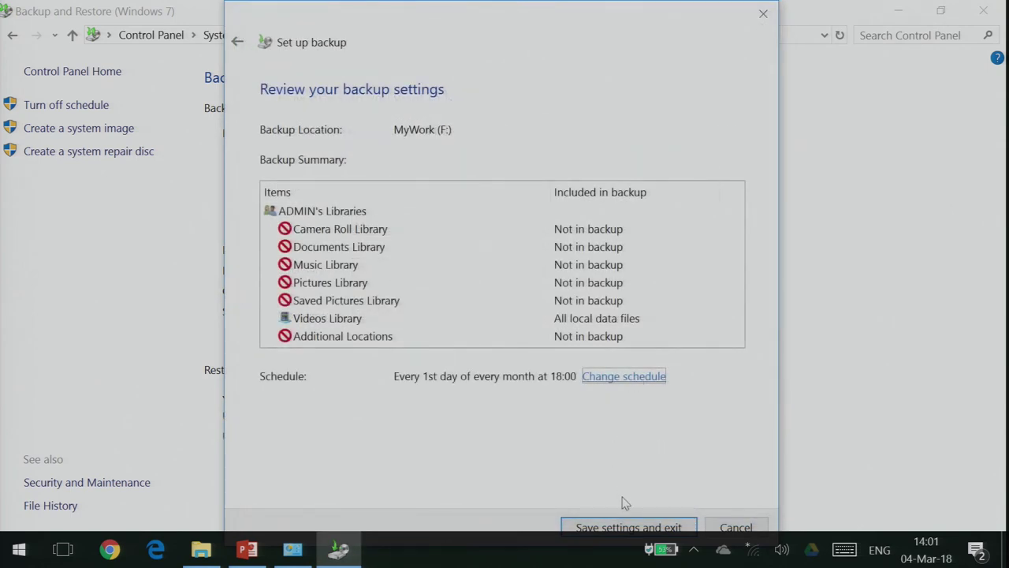
{"action": "left_click", "coordinate": [613, 528]}
{"action": "key", "text": "super+Down"}
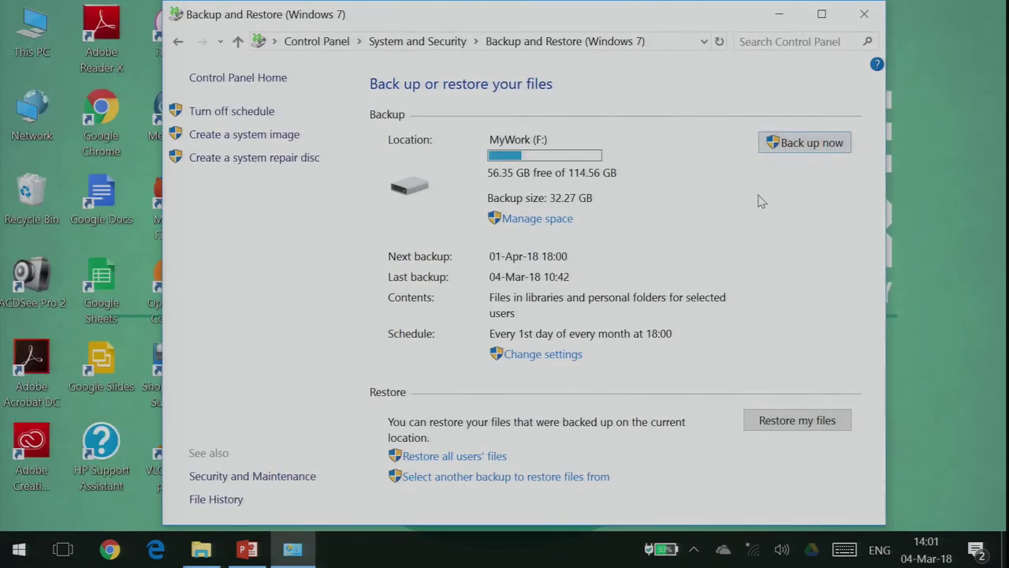
{"action": "left_click", "coordinate": [822, 14]}
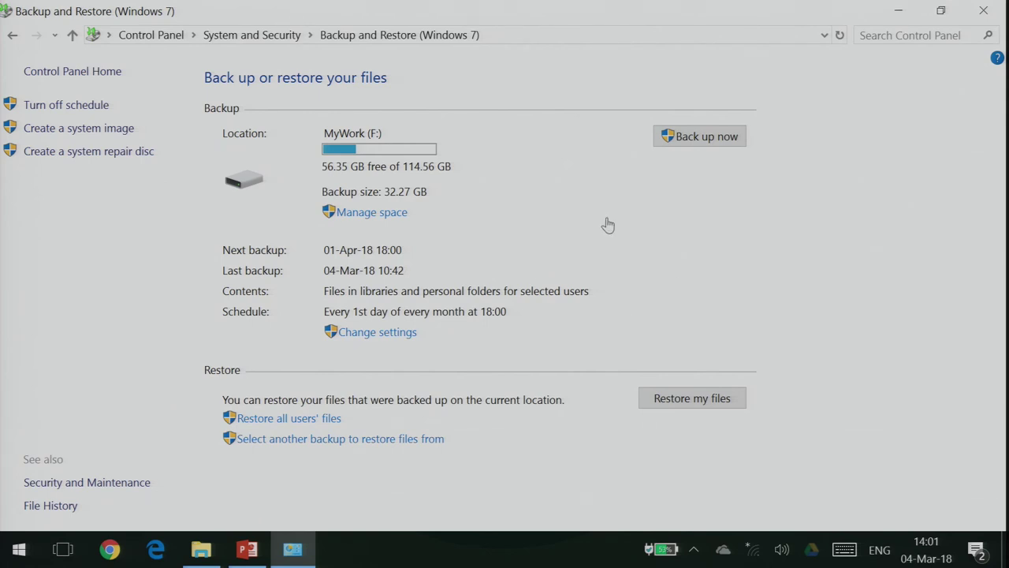
Start a backup immediately, view its progress details, and cancel it
{"action": "left_click", "coordinate": [738, 138]}
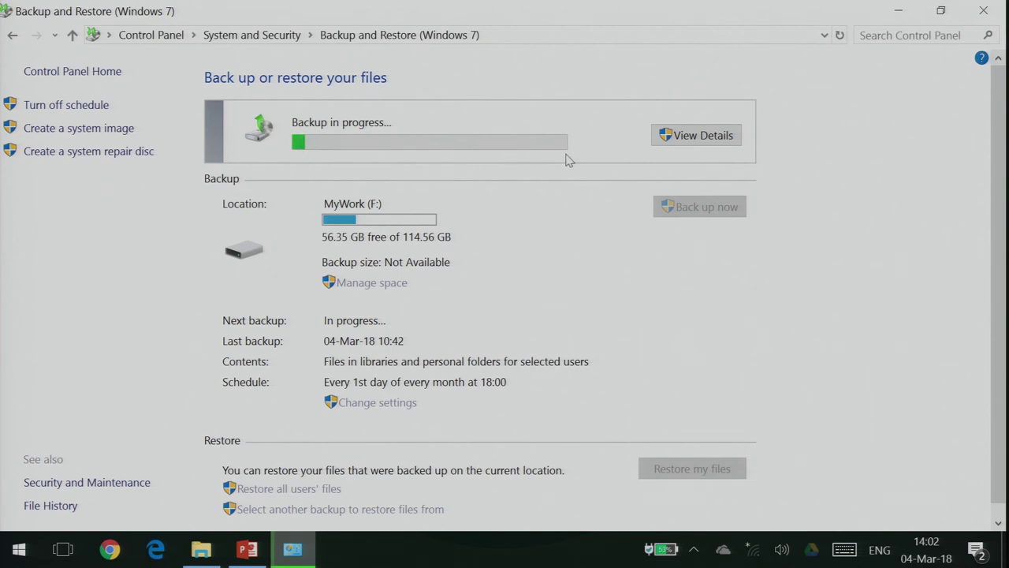
{"action": "left_click", "coordinate": [704, 138]}
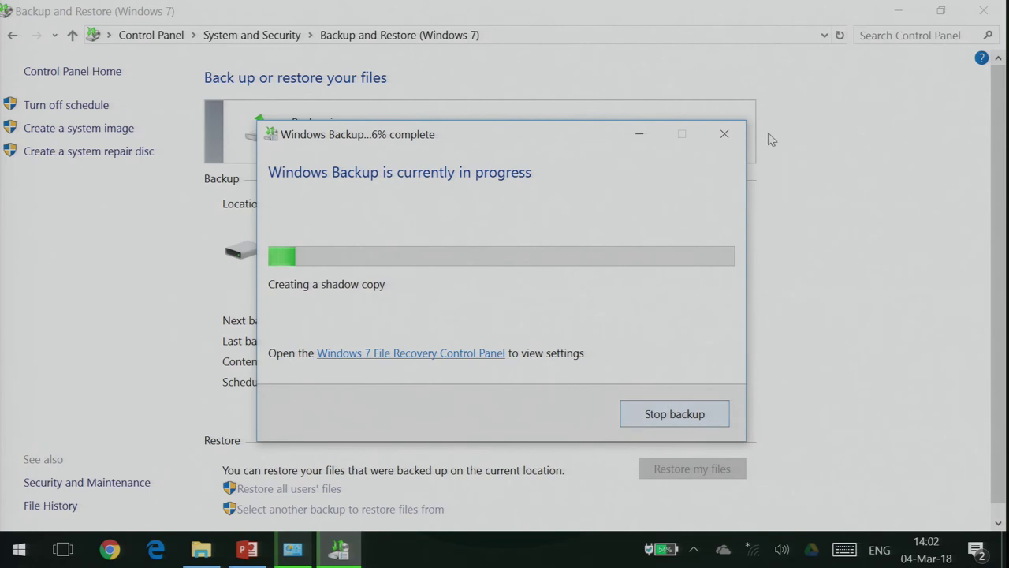
{"action": "left_click", "coordinate": [725, 134]}
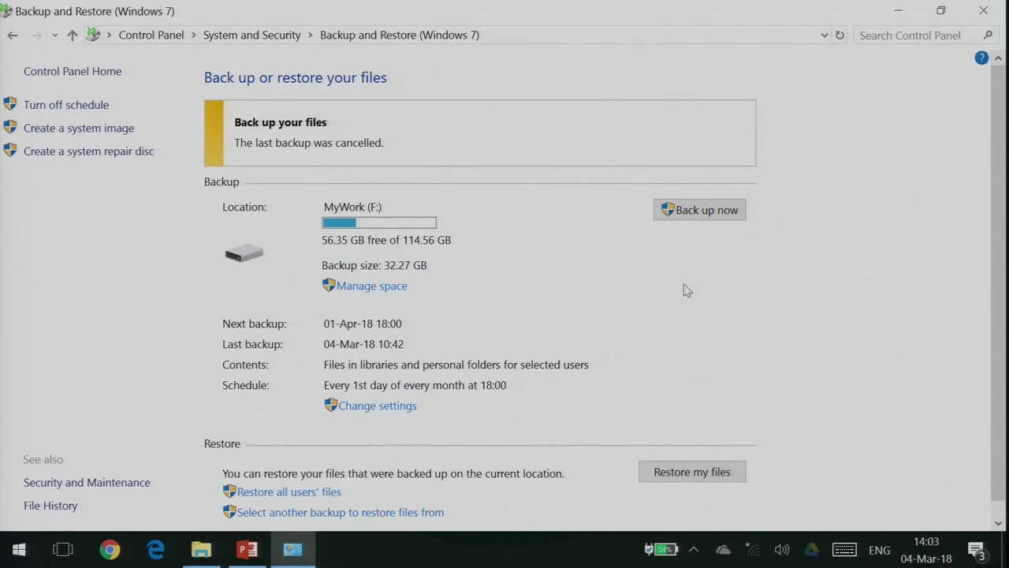
Start restoring files from the 04-Mar-18 09:31:53 backup and add the Backup of C: folder to the restore list
{"action": "scroll", "coordinate": [682, 290], "scroll_direction": "down", "scroll_amount": 1}
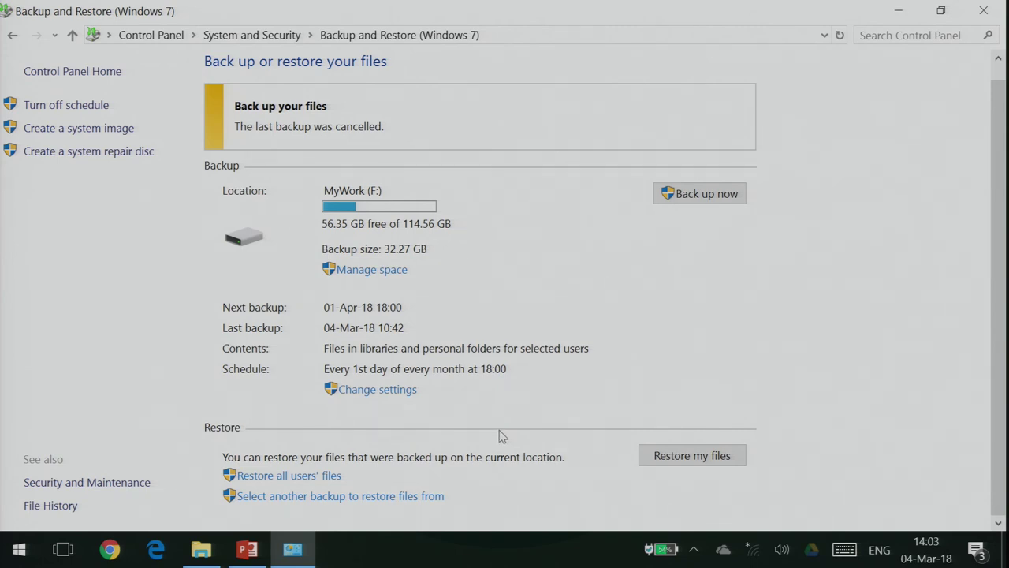
{"action": "left_click", "coordinate": [686, 464]}
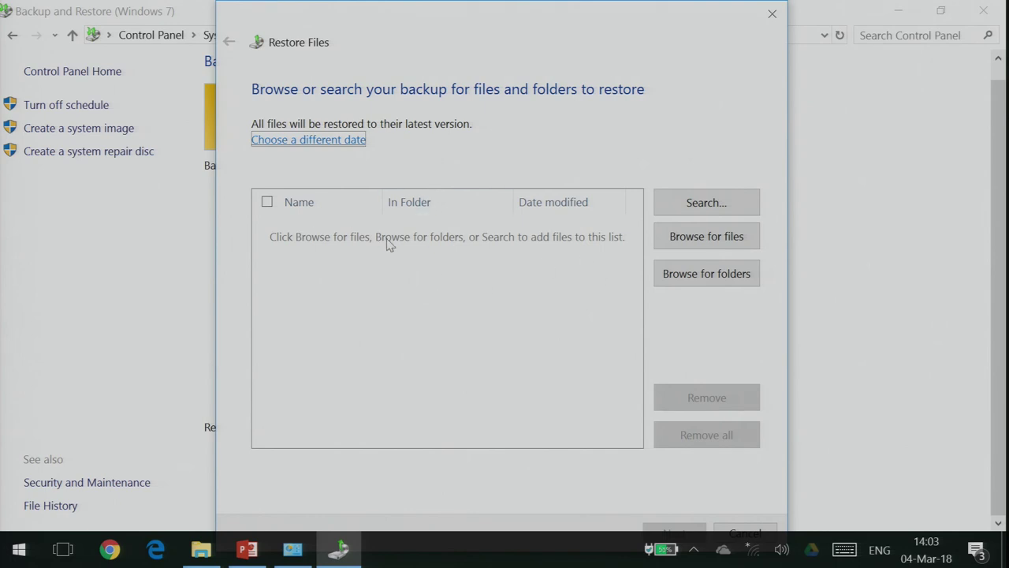
{"action": "left_click", "coordinate": [340, 140]}
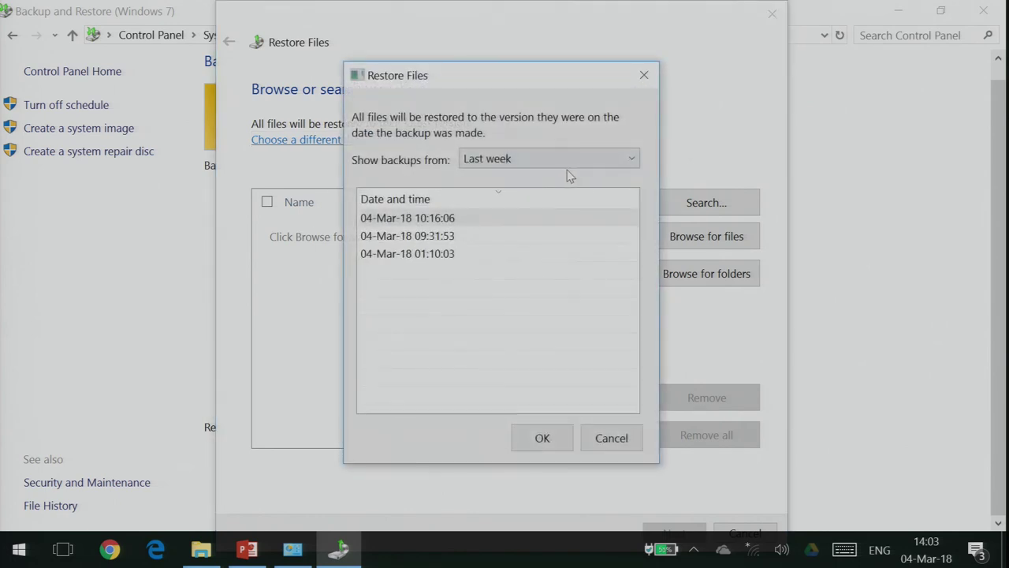
{"action": "left_click", "coordinate": [473, 237]}
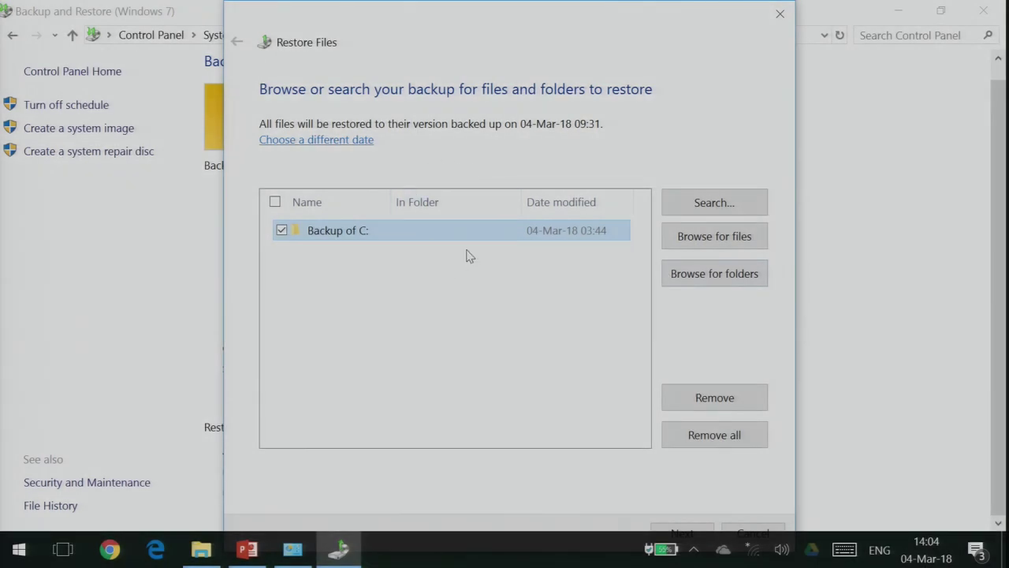
Proceed to the restore destination and choose a specified location instead of the original one
{"action": "left_click", "coordinate": [683, 532]}
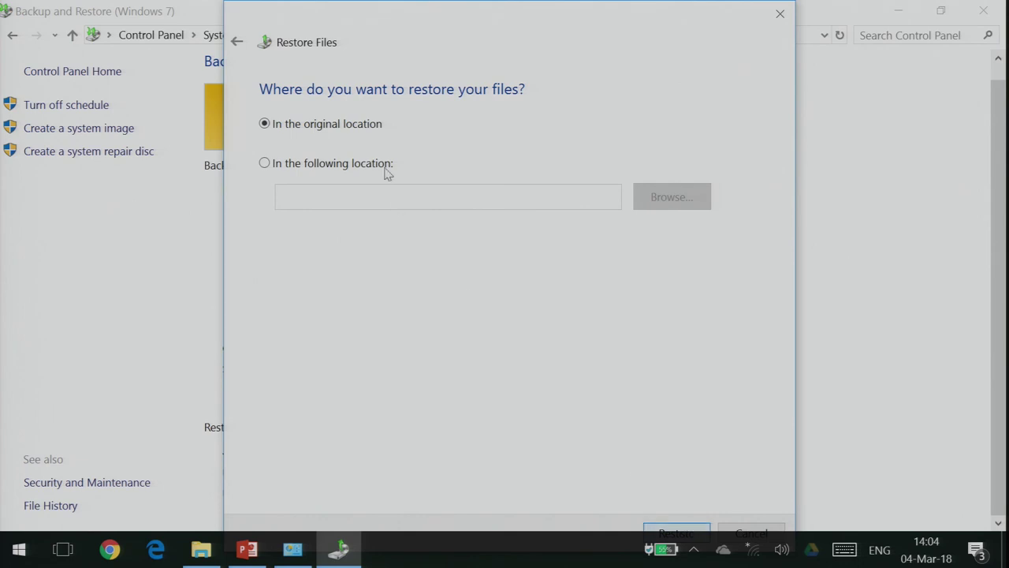
{"action": "left_click", "coordinate": [321, 162]}
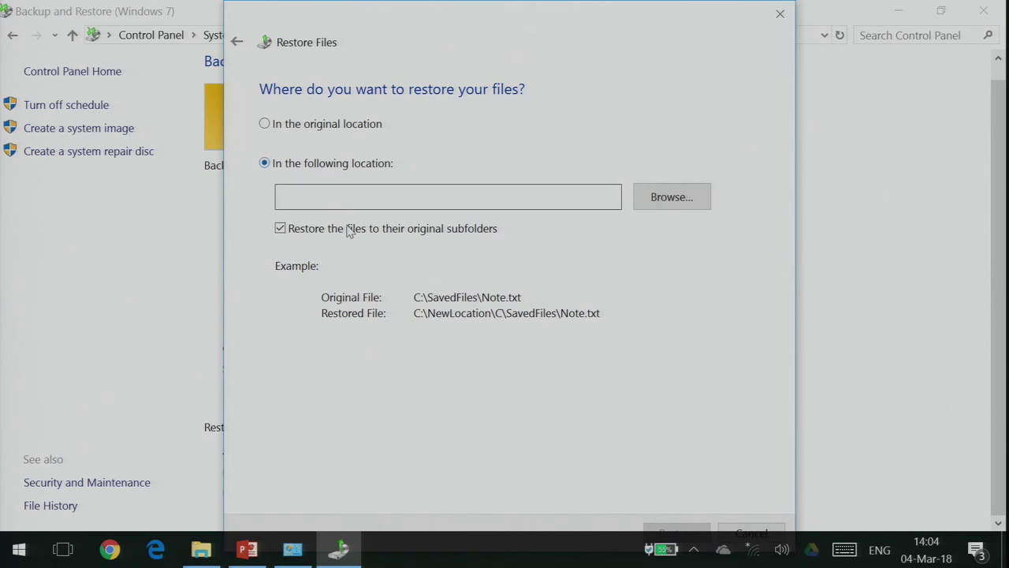